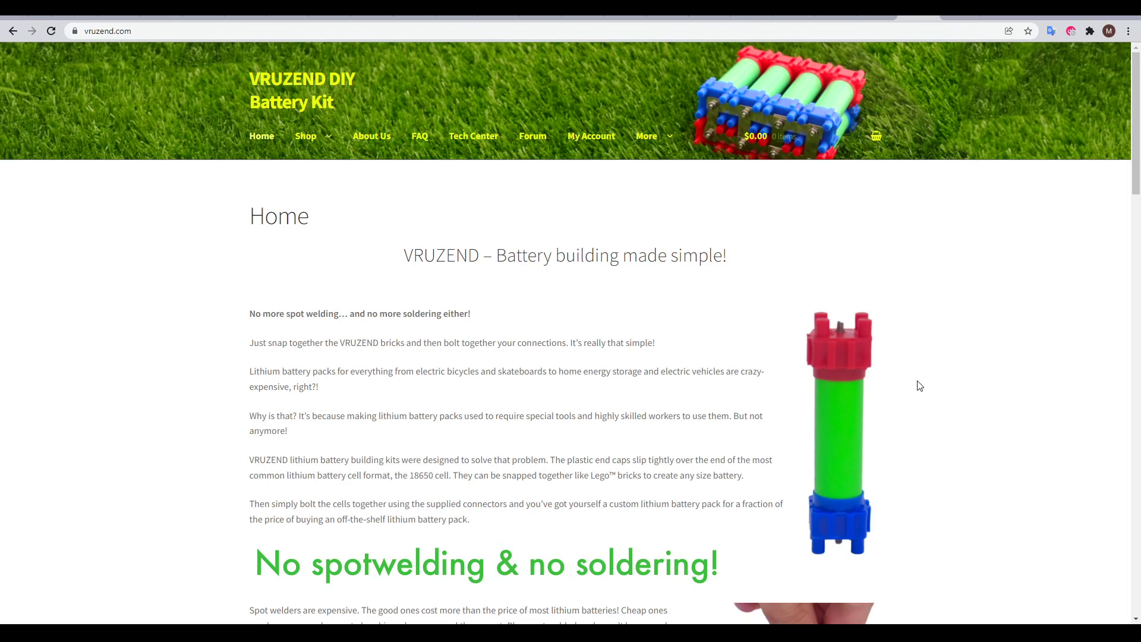
# Read the VRUZEND home page's sections on building packs without spot welding or soldering and on easy servicing.
pyautogui.scroll(-2, 919, 387)
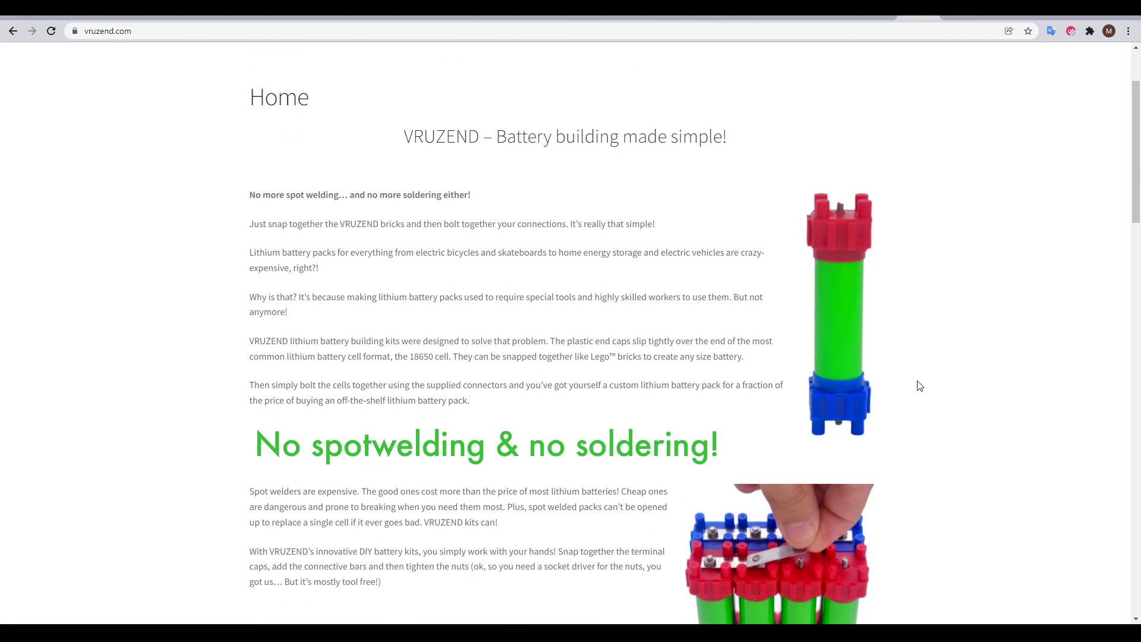
pyautogui.scroll(-5, 919, 386)
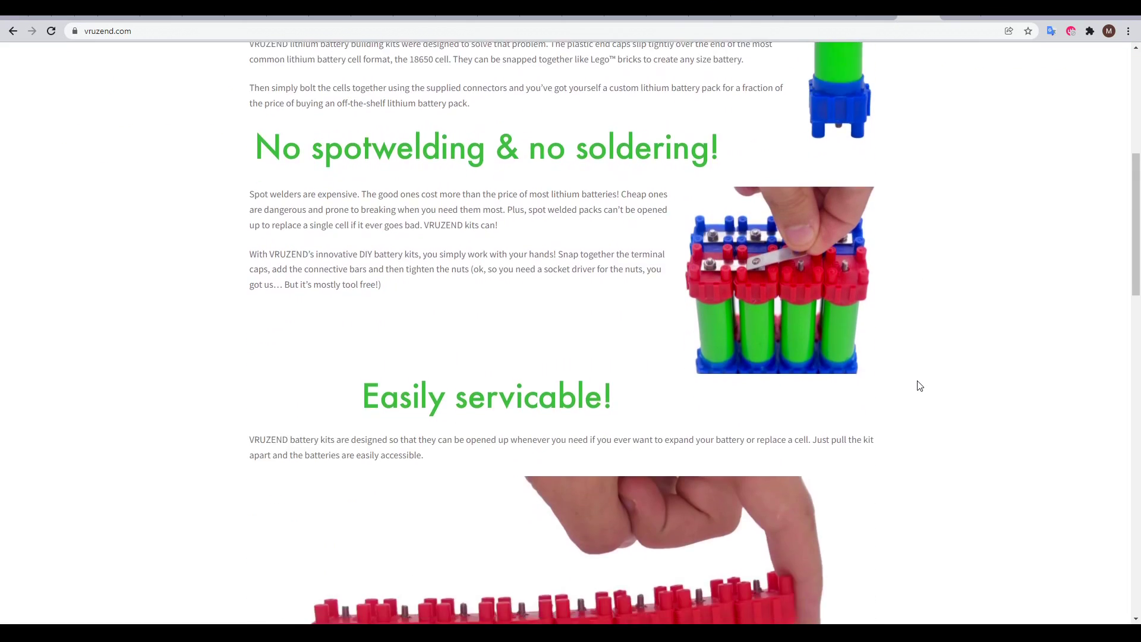
pyautogui.scroll(-2, 919, 386)
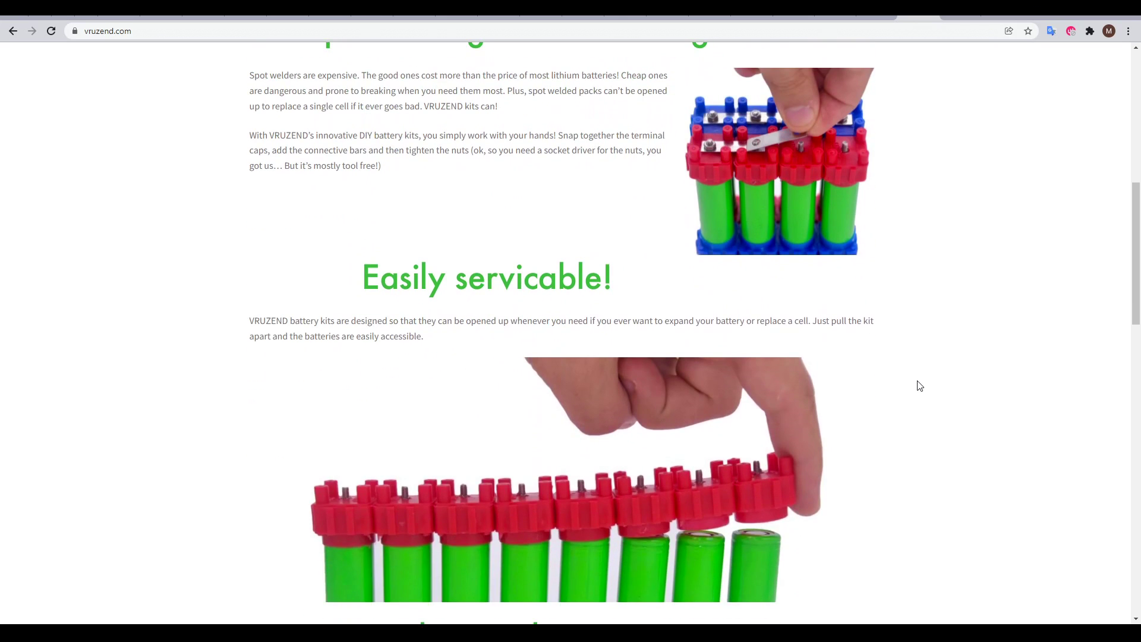
pyautogui.scroll(-9, 908, 209)
# Browse the VRUZEND battery kit V2.1 product photos, including the metal connector strips, and view its product page.
pyautogui.click(908, 209)
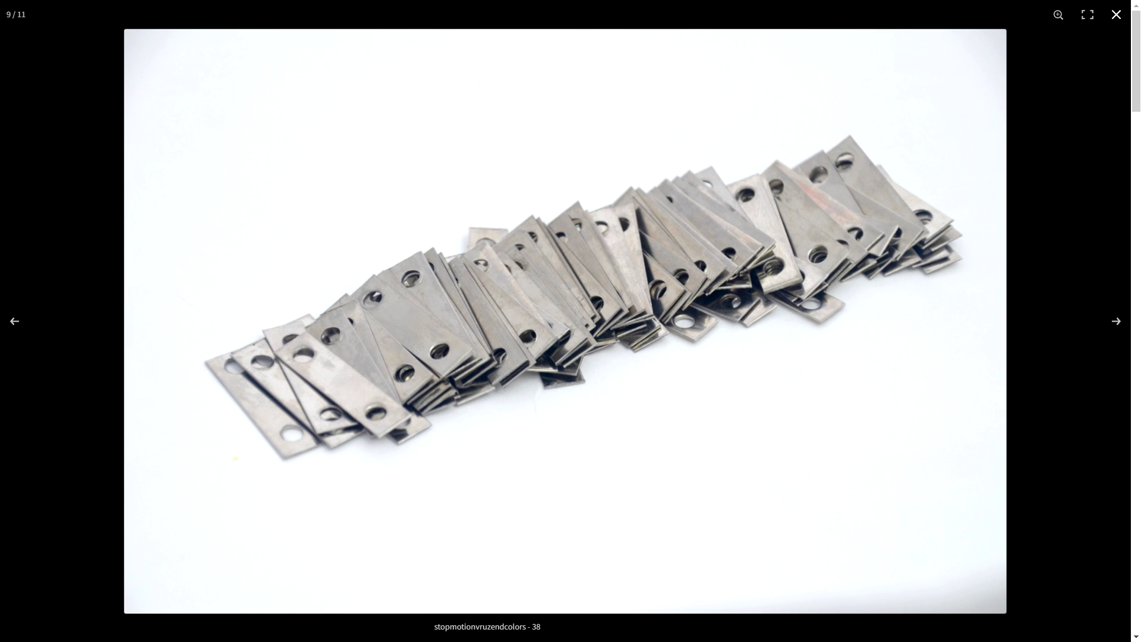
pyautogui.moveTo(861, 268); pyautogui.dragTo(537, 257)
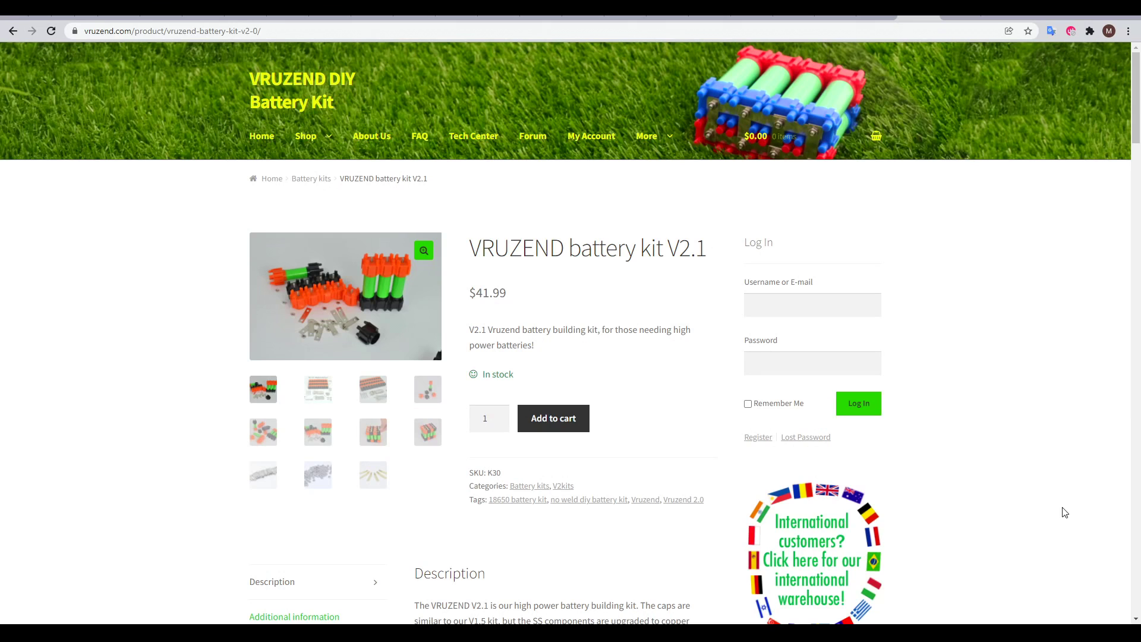
pyautogui.scroll(-1, 1064, 512)
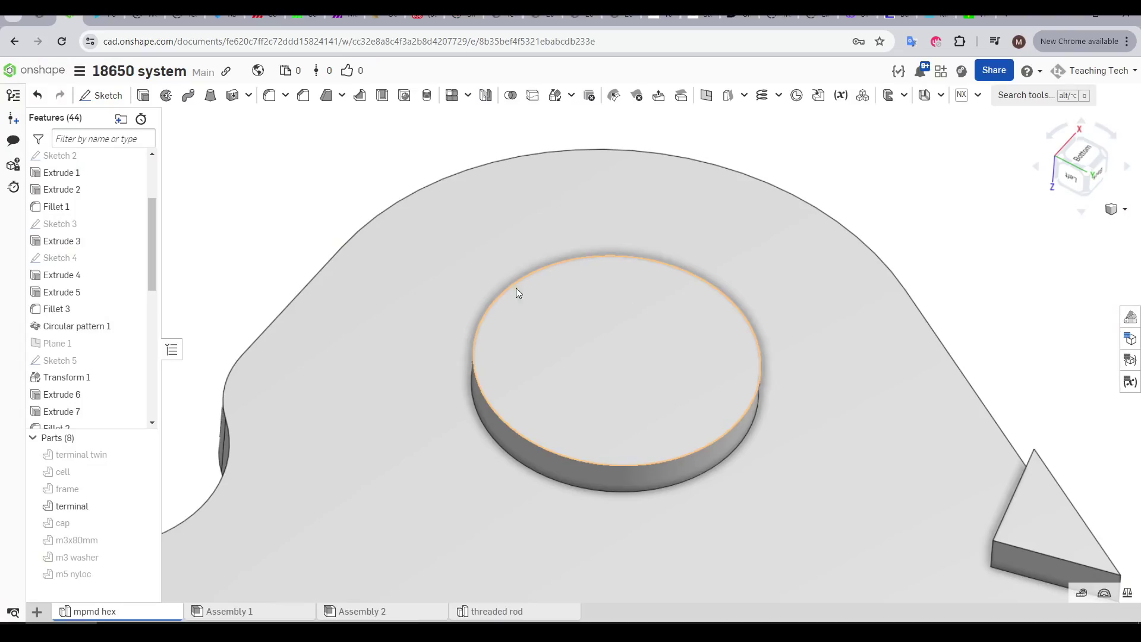
# Inspect the terminal part's raised round contact pads in the 18650 system Onshape document.
pyautogui.click(711, 399)
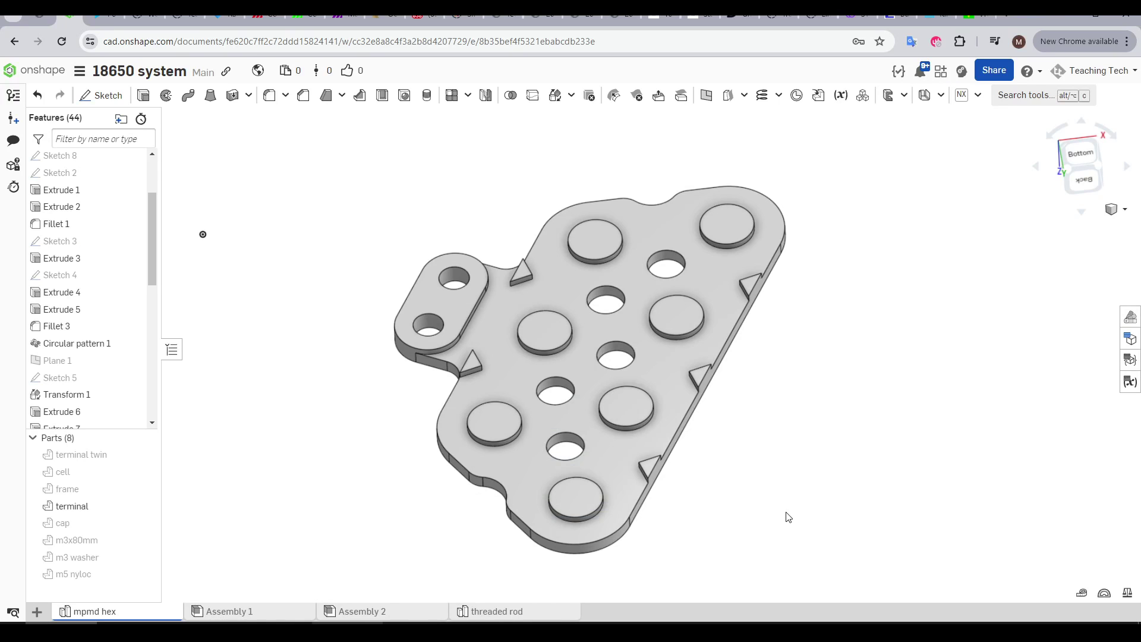
pyautogui.click(686, 321)
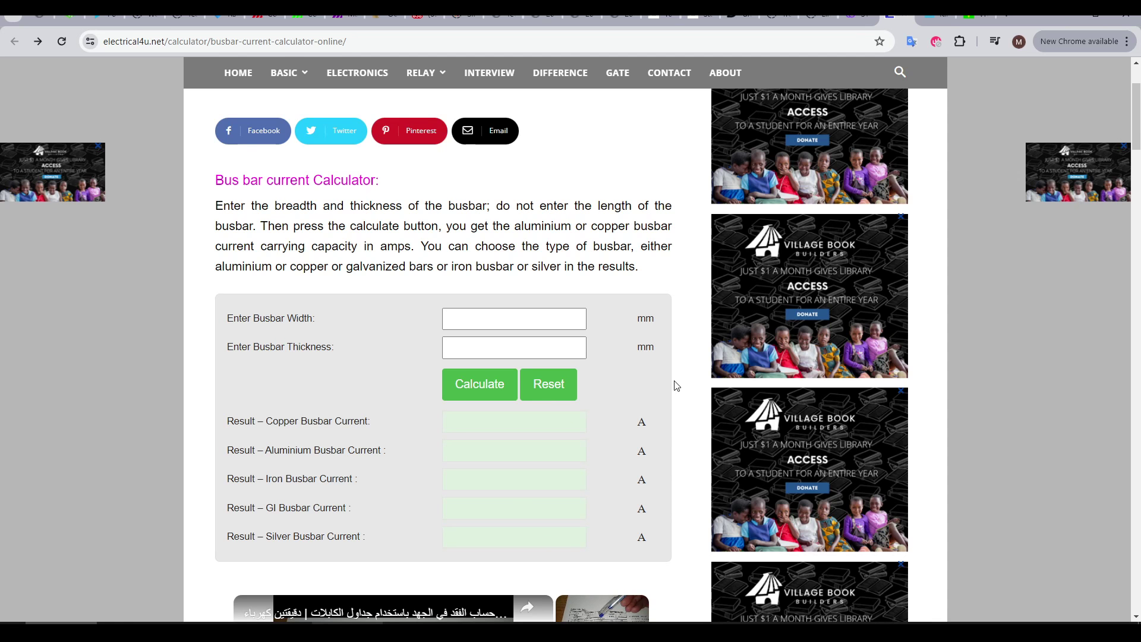
# Calculate the busbar current capacity for a width of 10 mm and a thickness of 5 mm.
pyautogui.click(519, 316)
pyautogui.write('10')
pyautogui.click(514, 348)
pyautogui.write('5')
pyautogui.click(479, 384)
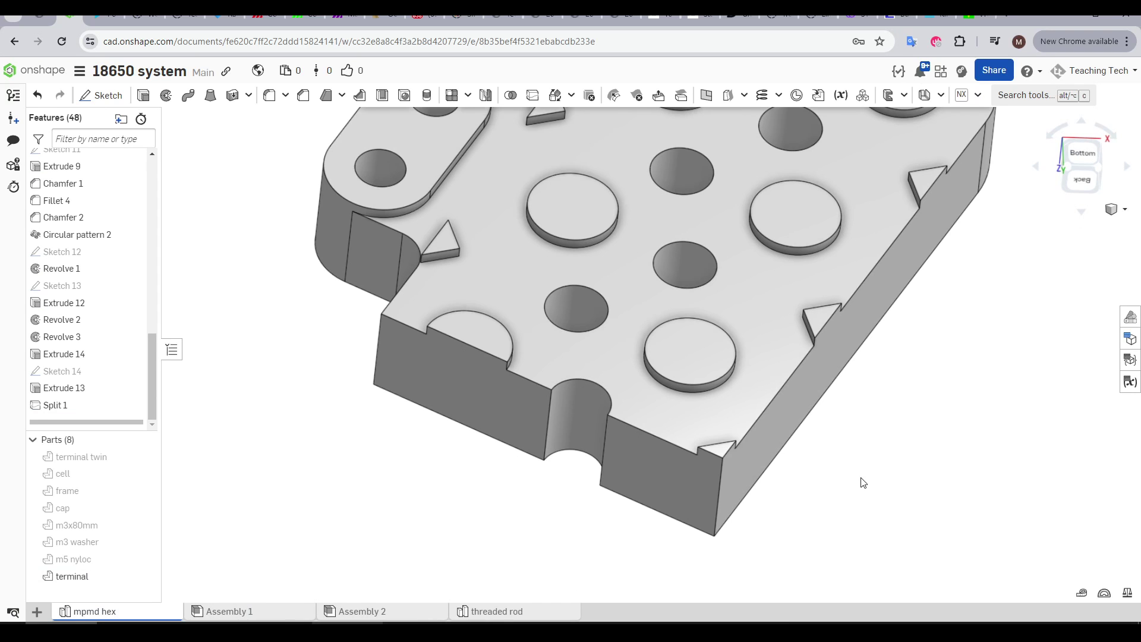
# Measure the split terminal part's cut section from a side-on view in the 18650 system Onshape document.
pyautogui.hotkey('shift', '2')
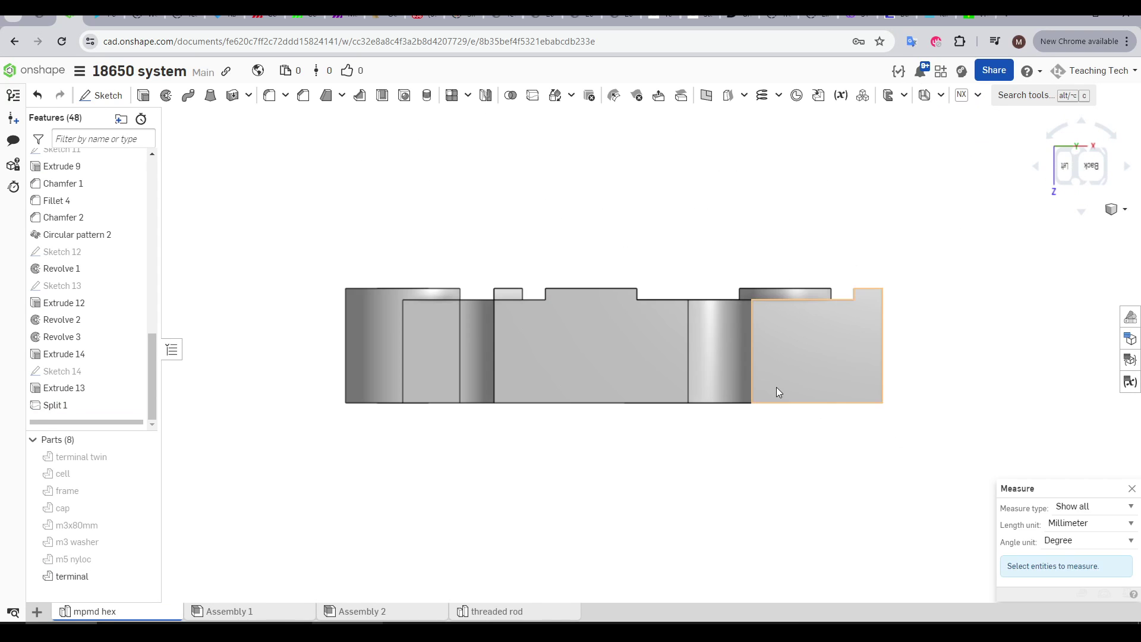
pyautogui.click(755, 387)
pyautogui.click(635, 380)
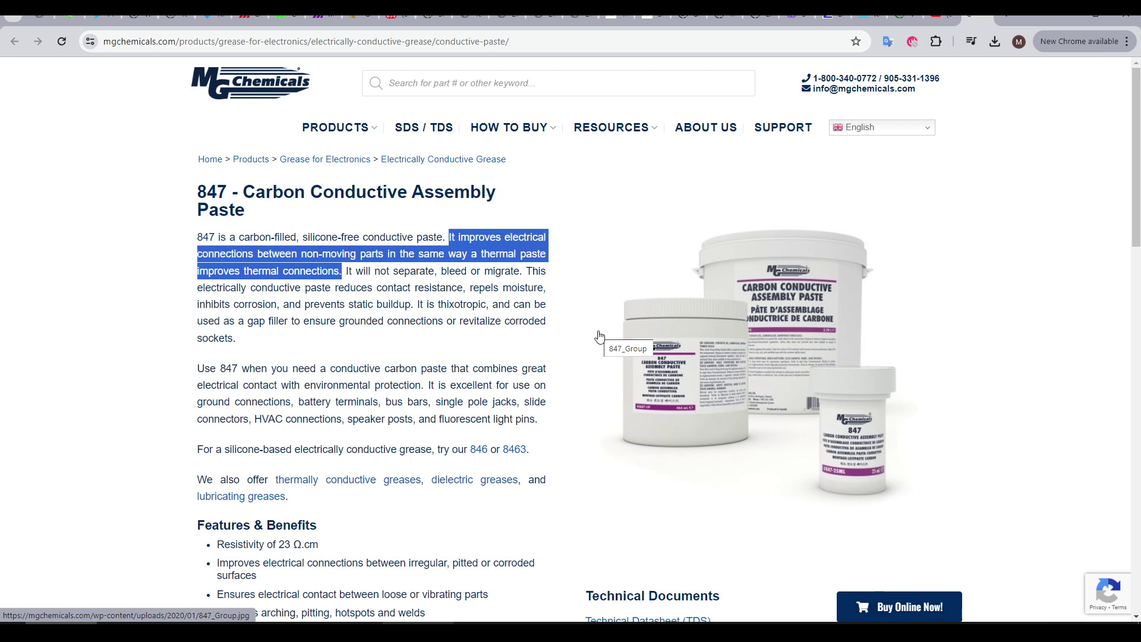
# Read the 847 Carbon Conductive Assembly Paste page, highlighting its recommended uses and the resistivity entry.
pyautogui.scroll(-2, 431, 251)
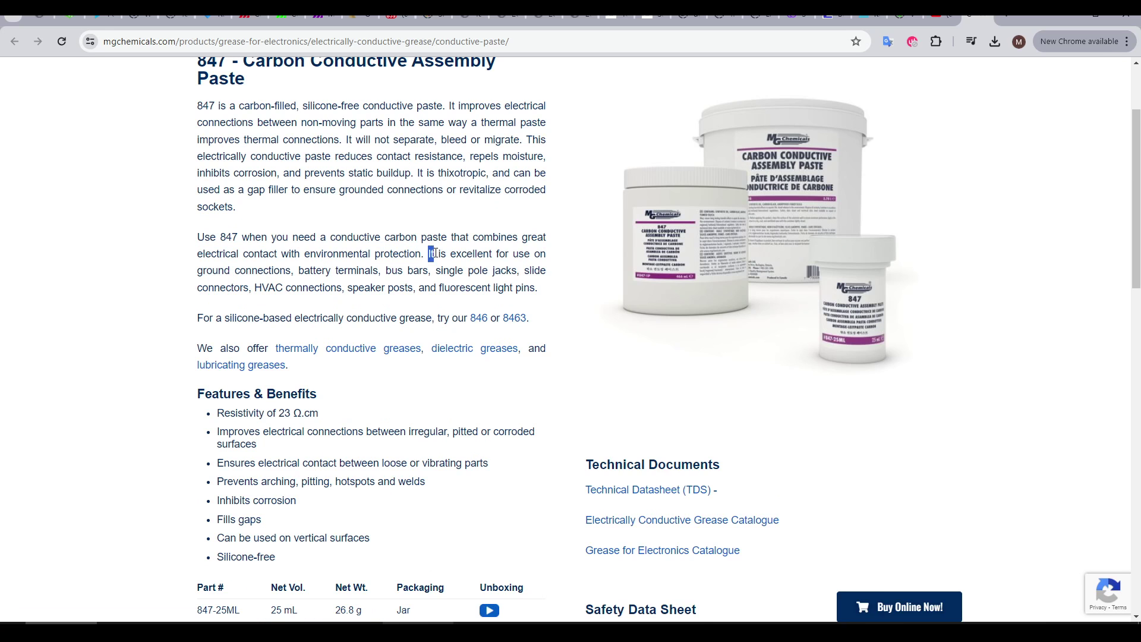
pyautogui.moveTo(466, 273); pyautogui.dragTo(531, 290)
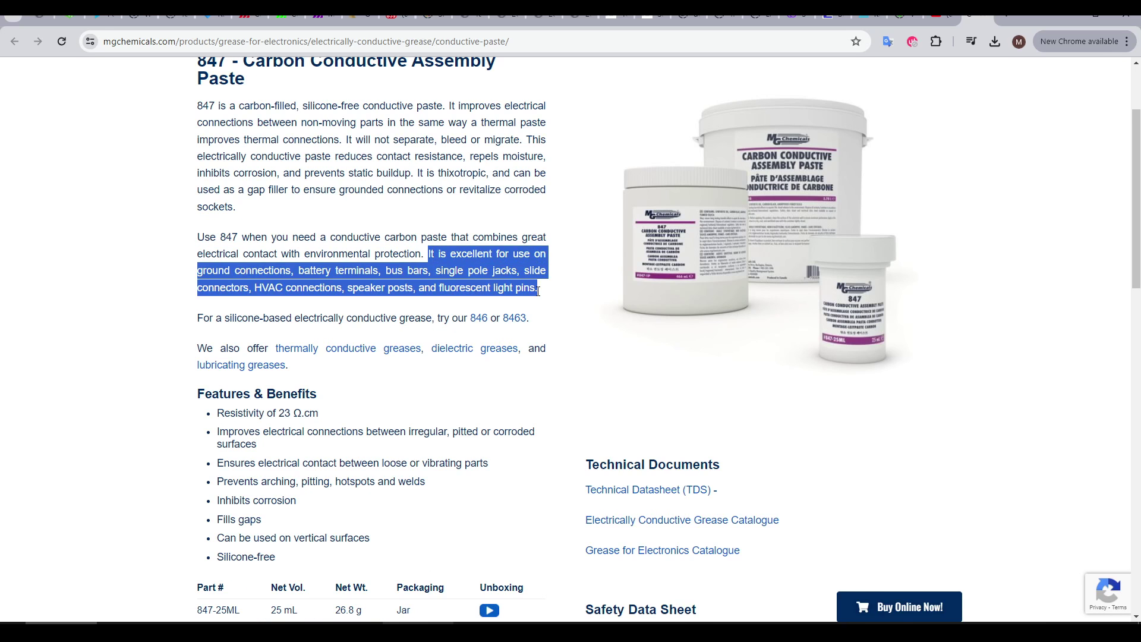
pyautogui.click(601, 371)
pyautogui.scroll(-1, 442, 451)
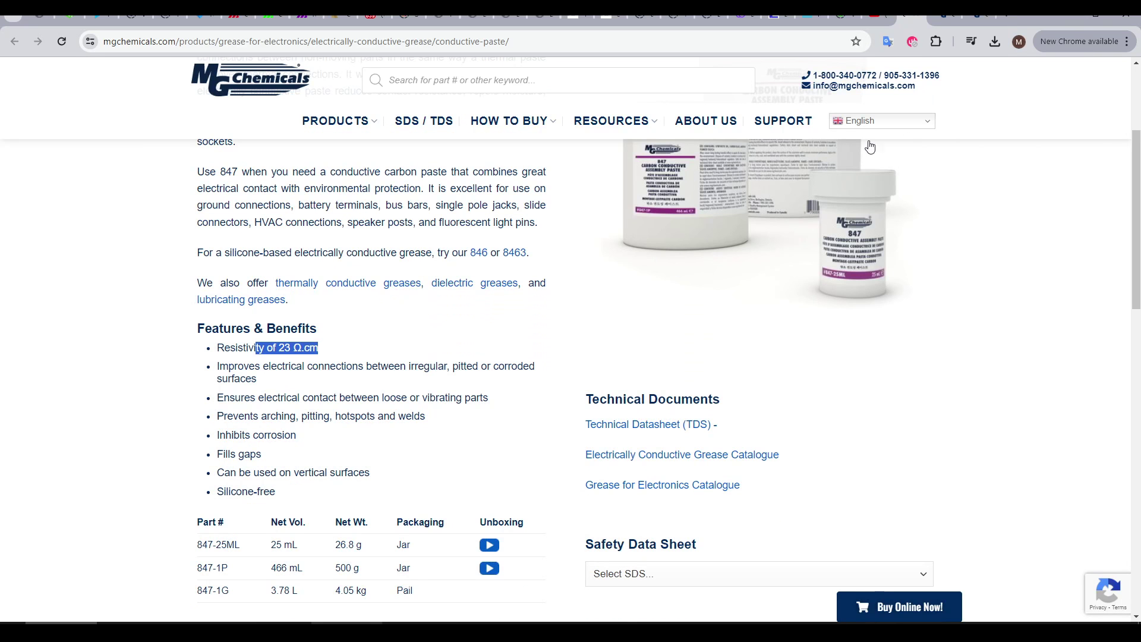
# Review the recommended uses of the 8481 Premium Carbon Conductive Grease on its product page.
pyautogui.hotkey('alt', 'Left')
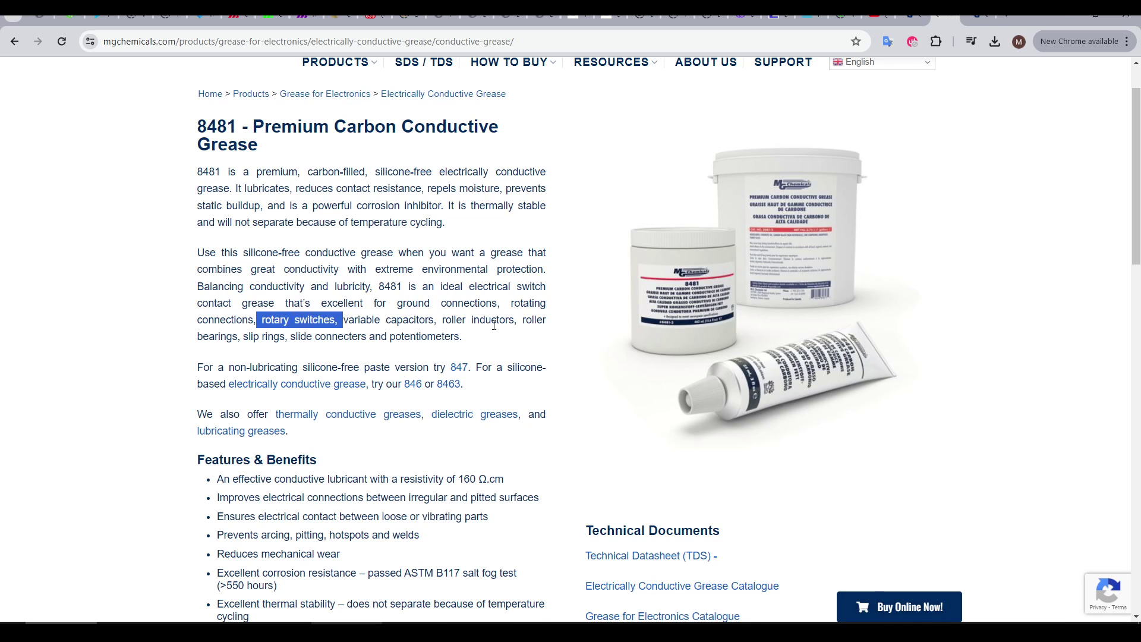
pyautogui.hotkey('alt', 'Left')
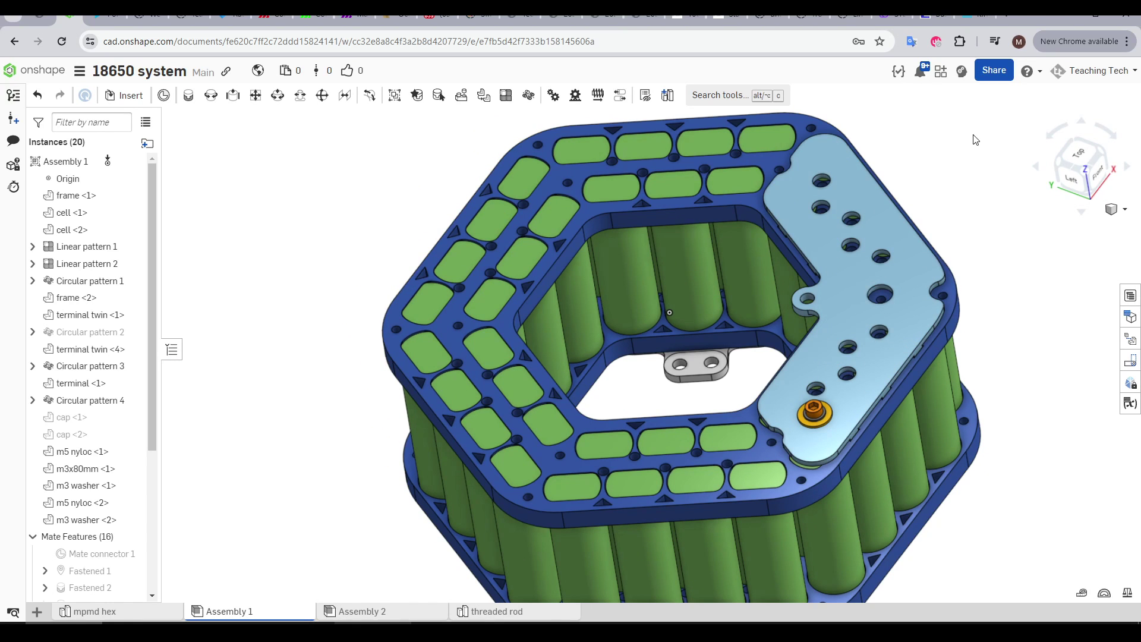
# Examine how the terminal's triangular tabs fit the frame's triangular pockets in Assembly 1 of the 18650 system.
pyautogui.scroll(8, 901, 242)
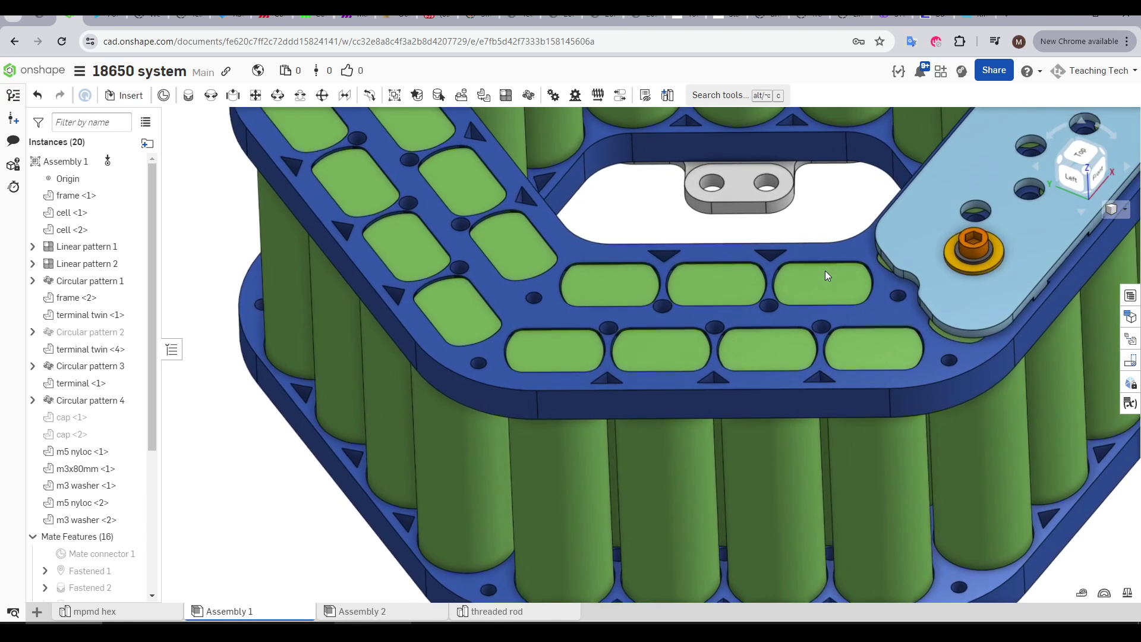
pyautogui.scroll(5, 879, 356)
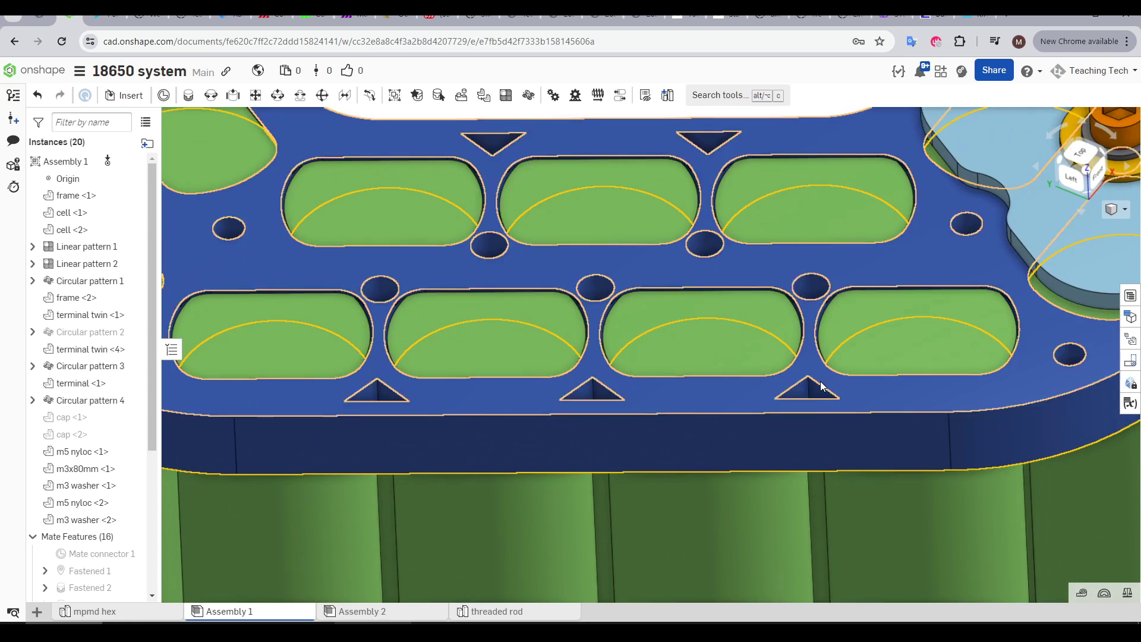
pyautogui.hotkey('shift', '1')
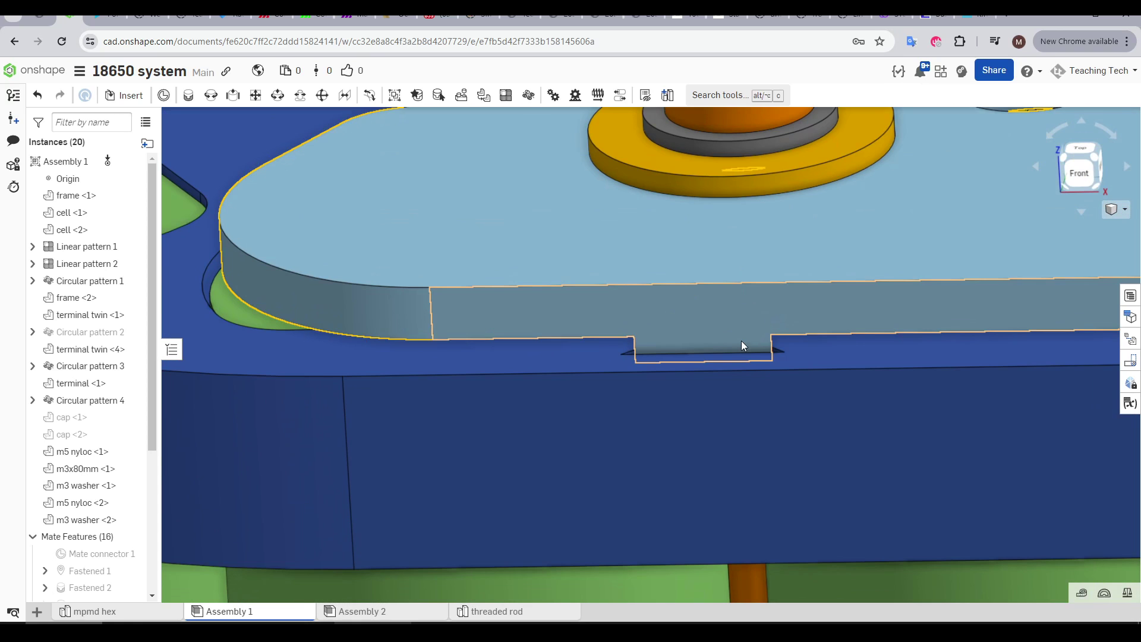
pyautogui.hotkey('shift', '5')
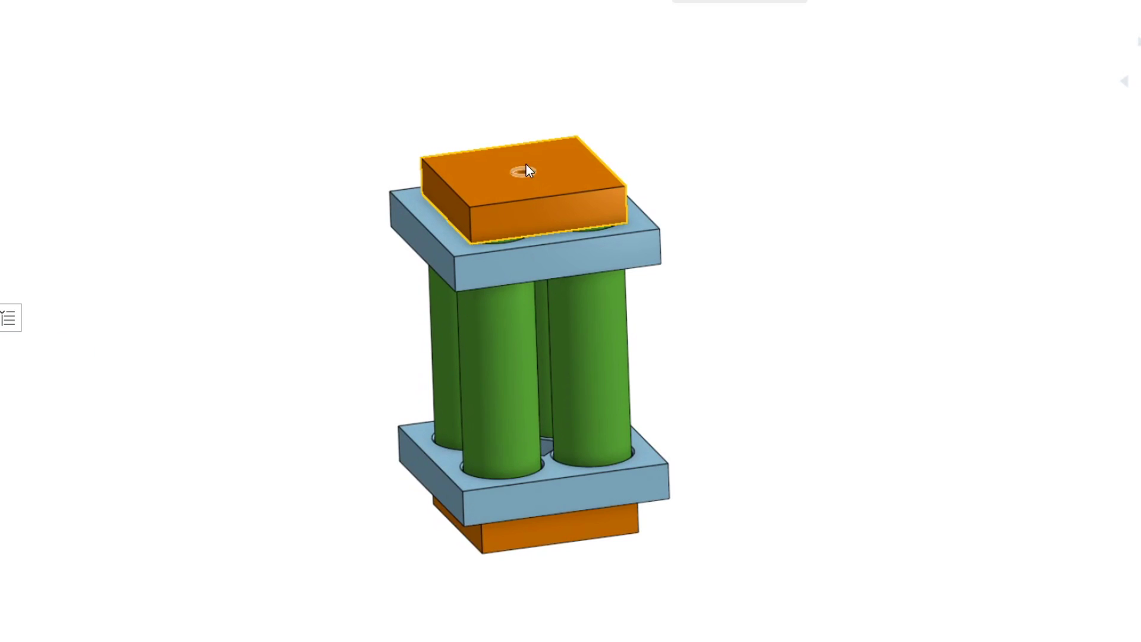
# Examine the four-cell holder's end plate, central square post and captive nut recess from several angles.
pyautogui.moveTo(555, 562); pyautogui.dragTo(565, 587)
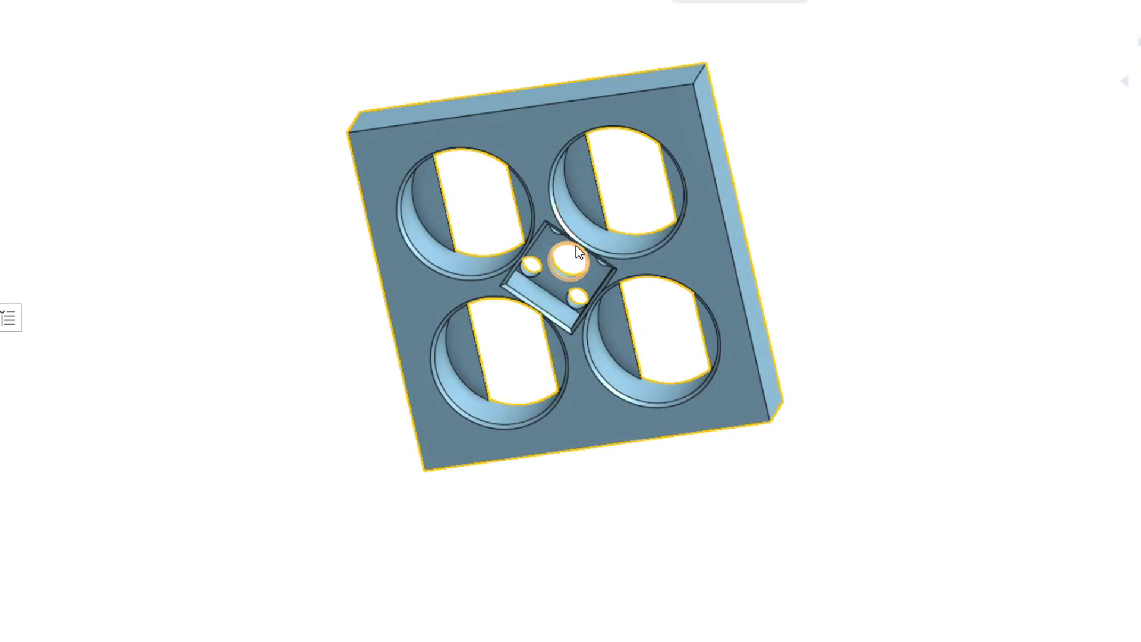
pyautogui.moveTo(576, 245); pyautogui.dragTo(600, 534)
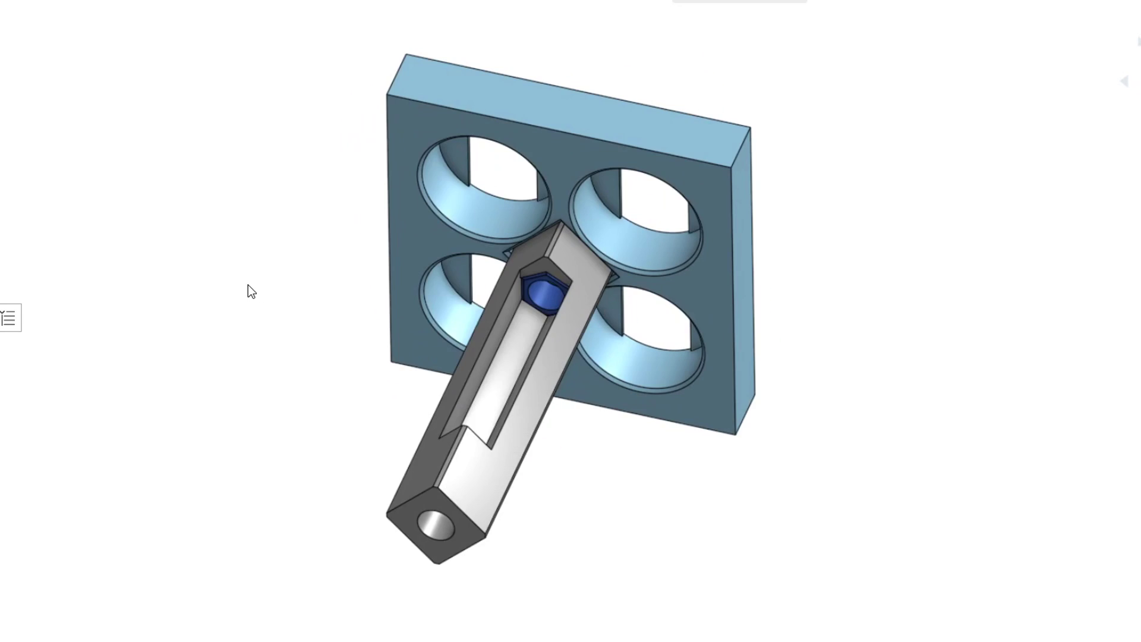
pyautogui.moveTo(247, 288); pyautogui.dragTo(287, 326)
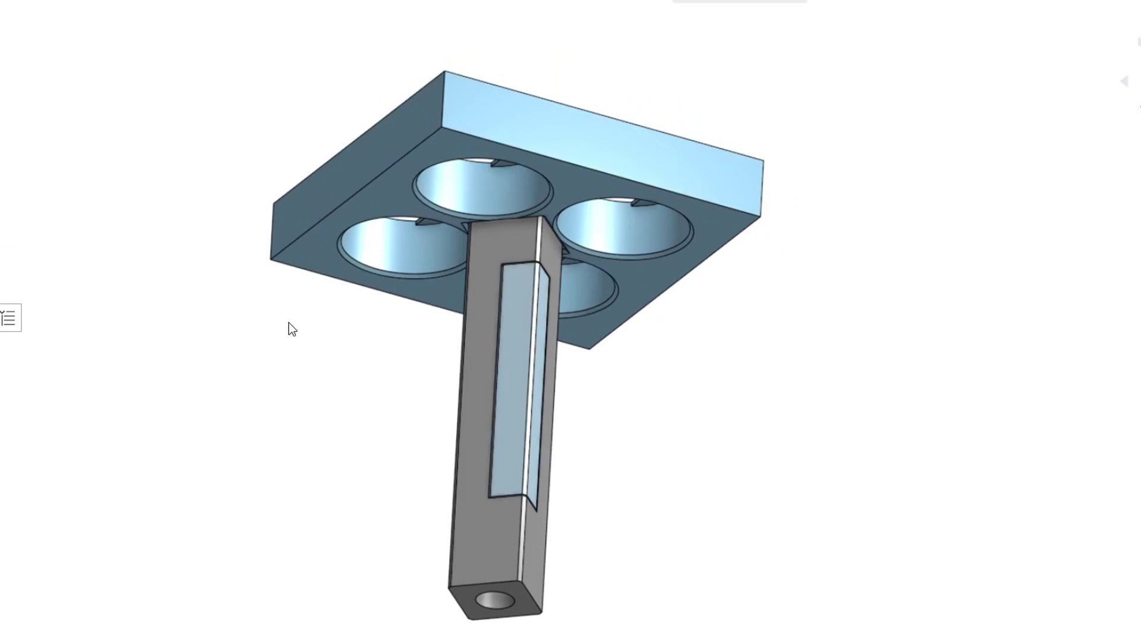